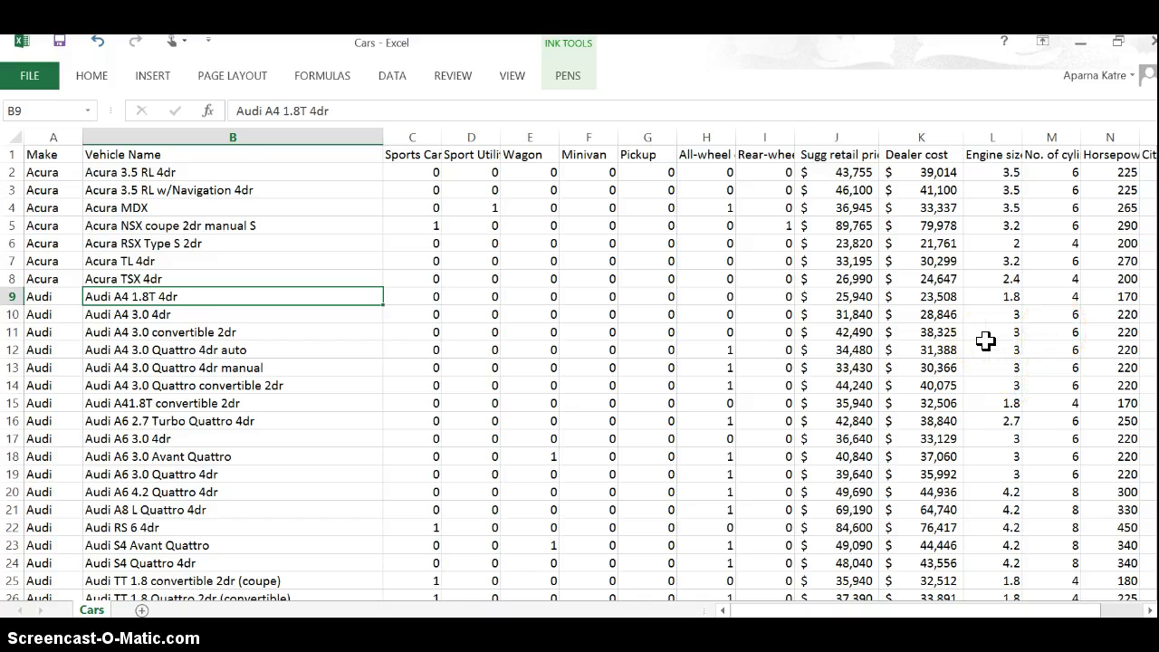
Scroll down the Cars sheet to the last records near row 429
{"action": "scroll", "coordinate": [985, 339], "scroll_direction": "down", "scroll_amount": 2}
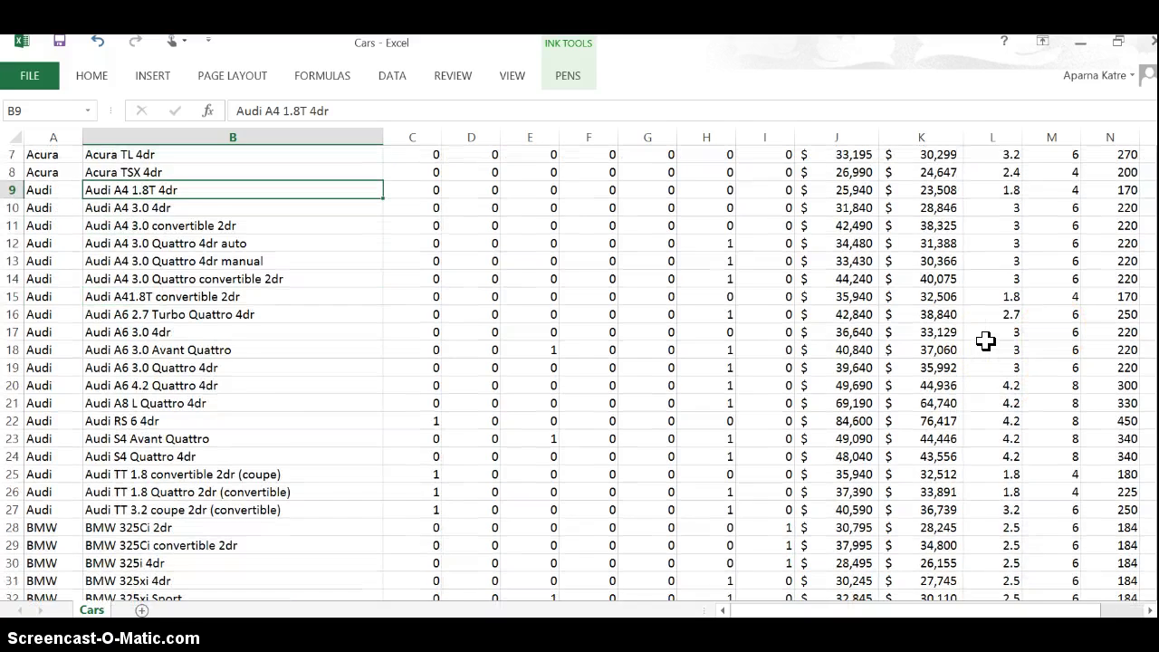
{"action": "scroll", "coordinate": [986, 340], "scroll_direction": "down", "scroll_amount": 5}
{"action": "scroll", "coordinate": [985, 340], "scroll_direction": "down", "scroll_amount": 6}
{"action": "scroll", "coordinate": [985, 339], "scroll_direction": "down", "scroll_amount": 12}
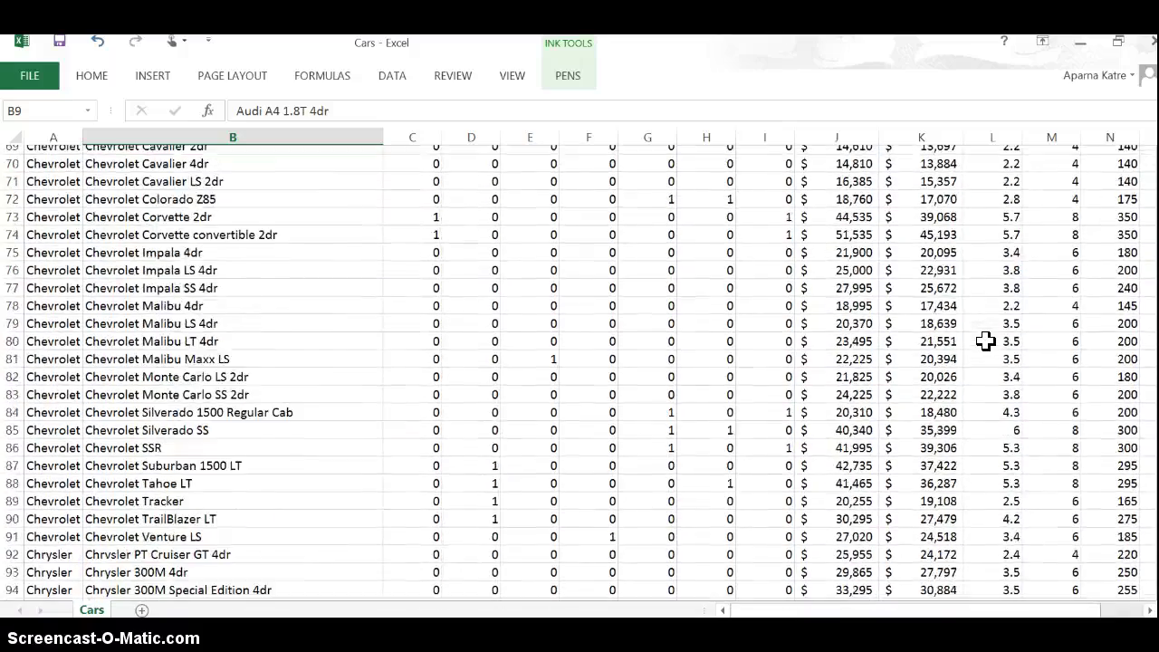
{"action": "scroll", "coordinate": [986, 340], "scroll_direction": "down", "scroll_amount": 20}
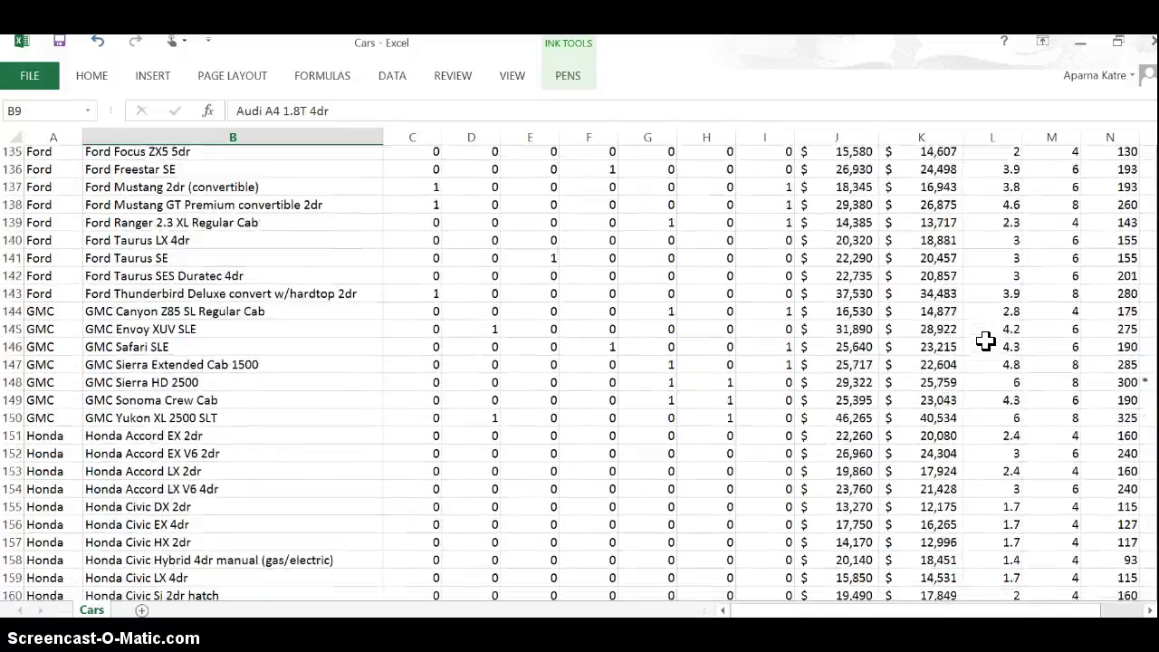
{"action": "scroll", "coordinate": [985, 340], "scroll_direction": "down", "scroll_amount": 20}
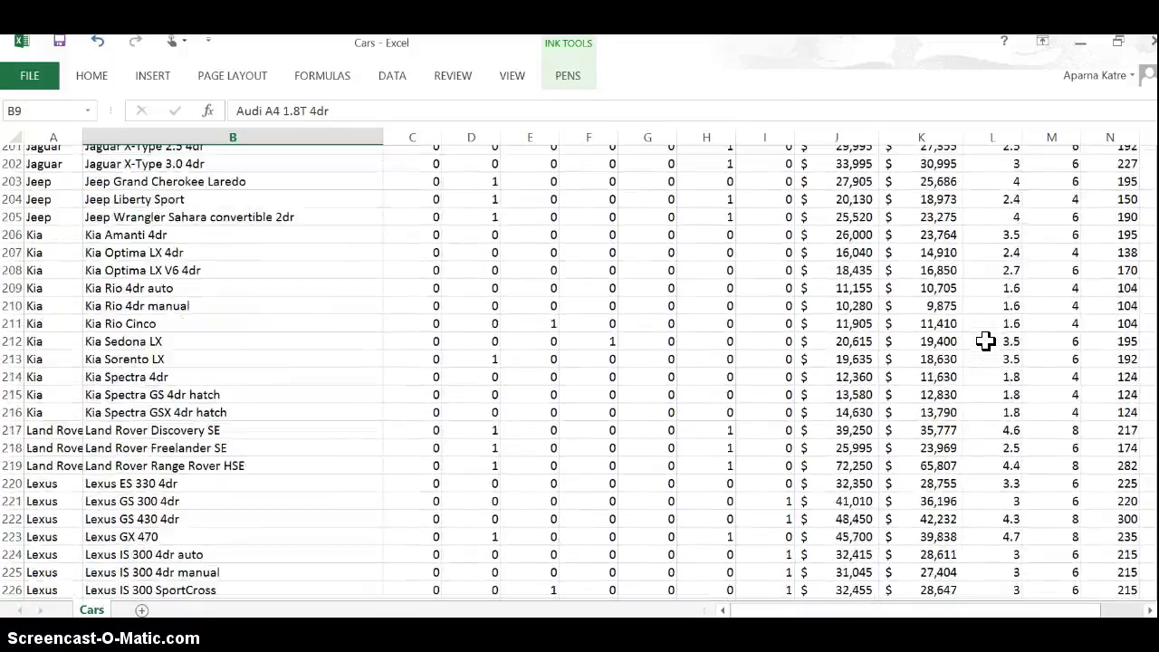
{"action": "scroll", "coordinate": [985, 340], "scroll_direction": "down", "scroll_amount": 20}
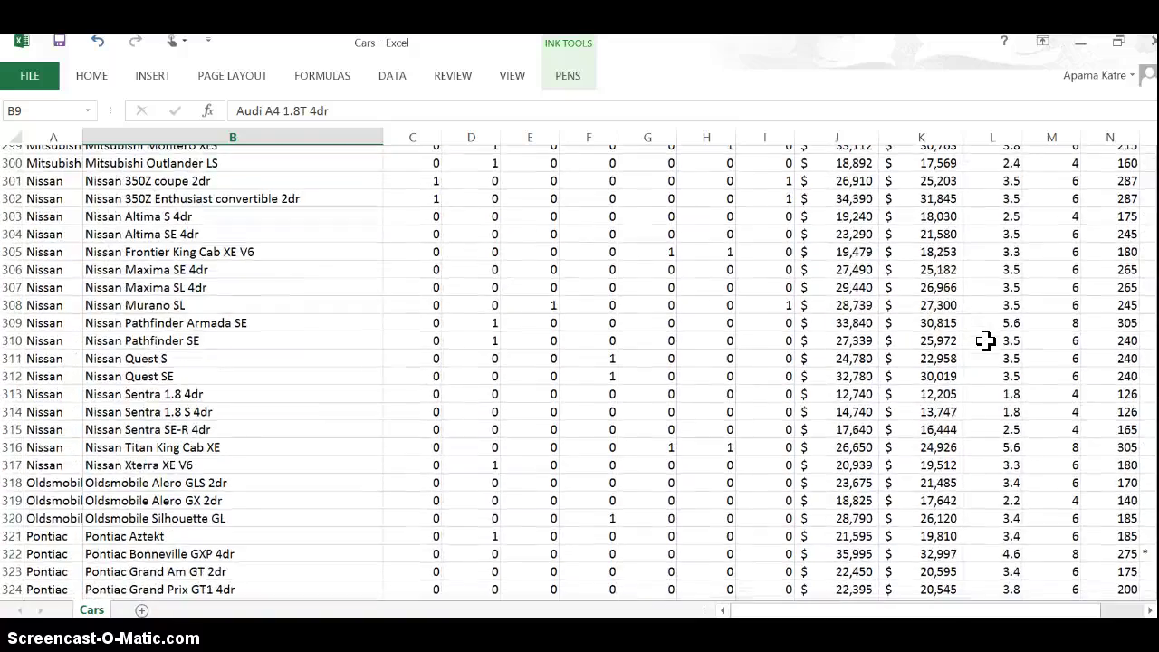
{"action": "scroll", "coordinate": [985, 340], "scroll_direction": "down", "scroll_amount": 20}
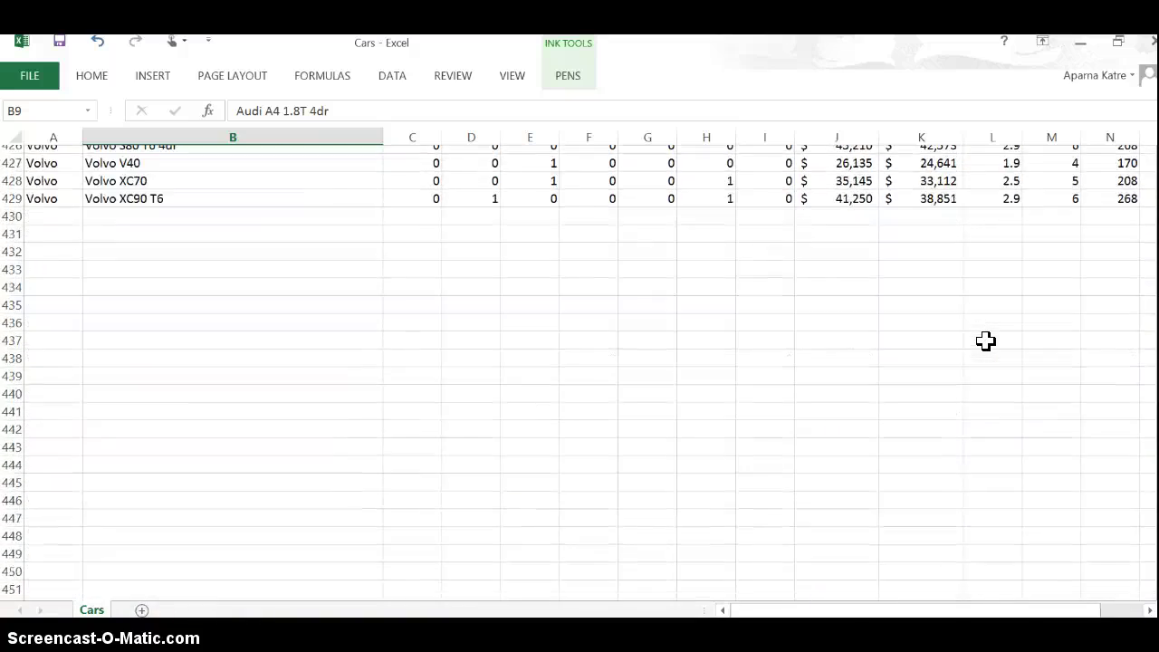
{"action": "scroll", "coordinate": [986, 339], "scroll_direction": "up", "scroll_amount": 7}
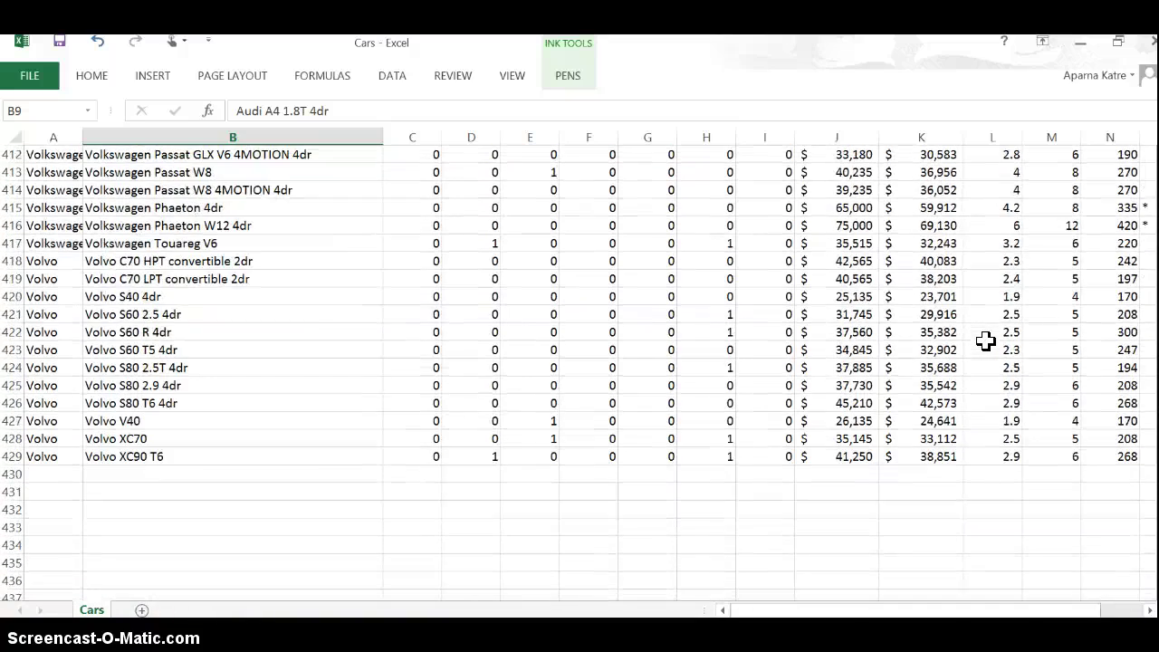
Select row 429 (Volvo XC90 T6) and switch to the 'Excel Test for KEYS' Word document
{"action": "left_click", "coordinate": [14, 457]}
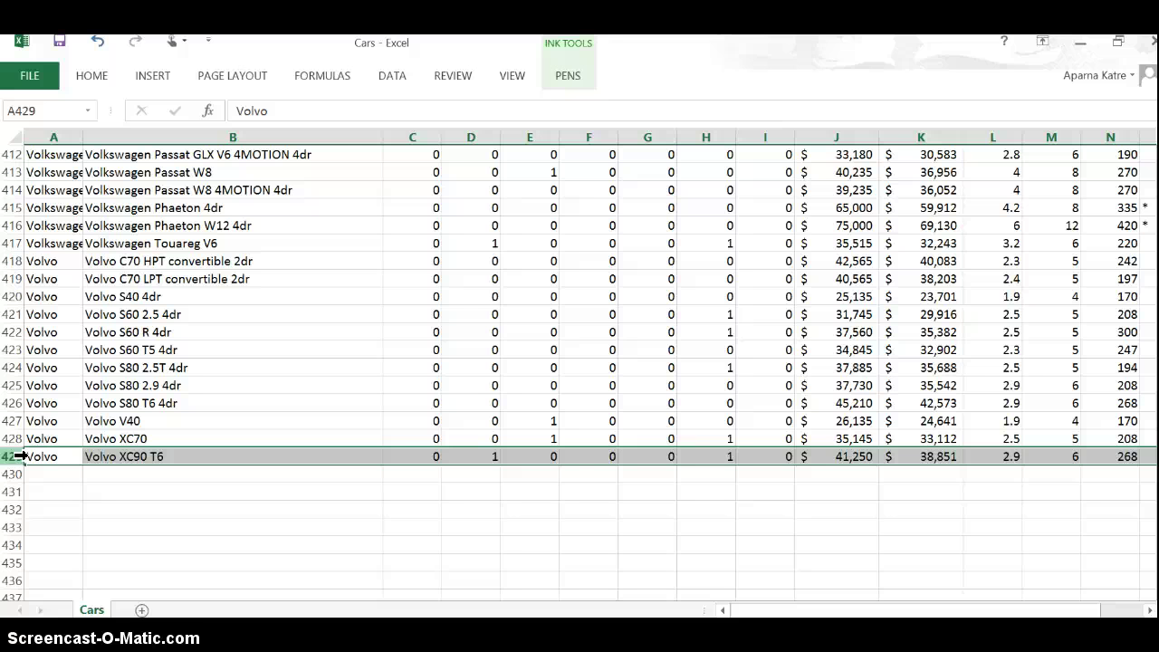
{"action": "left_click", "coordinate": [237, 615]}
Read questions Q1–Q7 and switch back to the Cars workbook with Alt+Tab
{"action": "key", "text": "alt+Tab"}
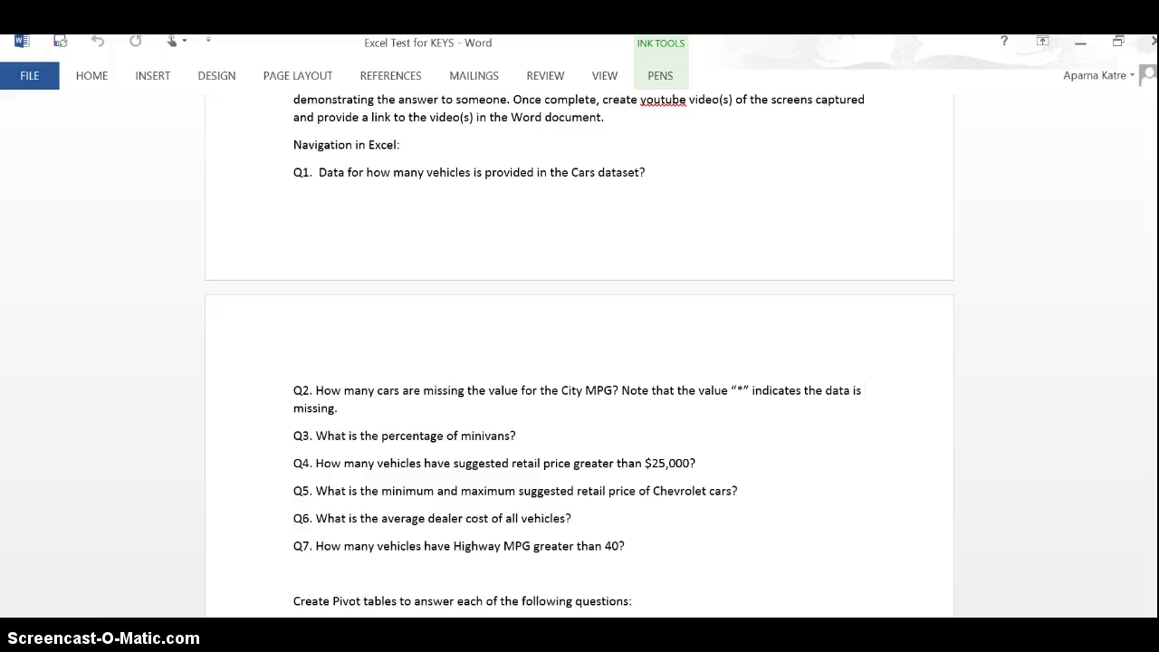
Scroll back to the header row, bring City MPG in column O into view, and select the whole sheet
{"action": "key", "text": "alt+Tab"}
{"action": "left_click", "coordinate": [21, 457]}
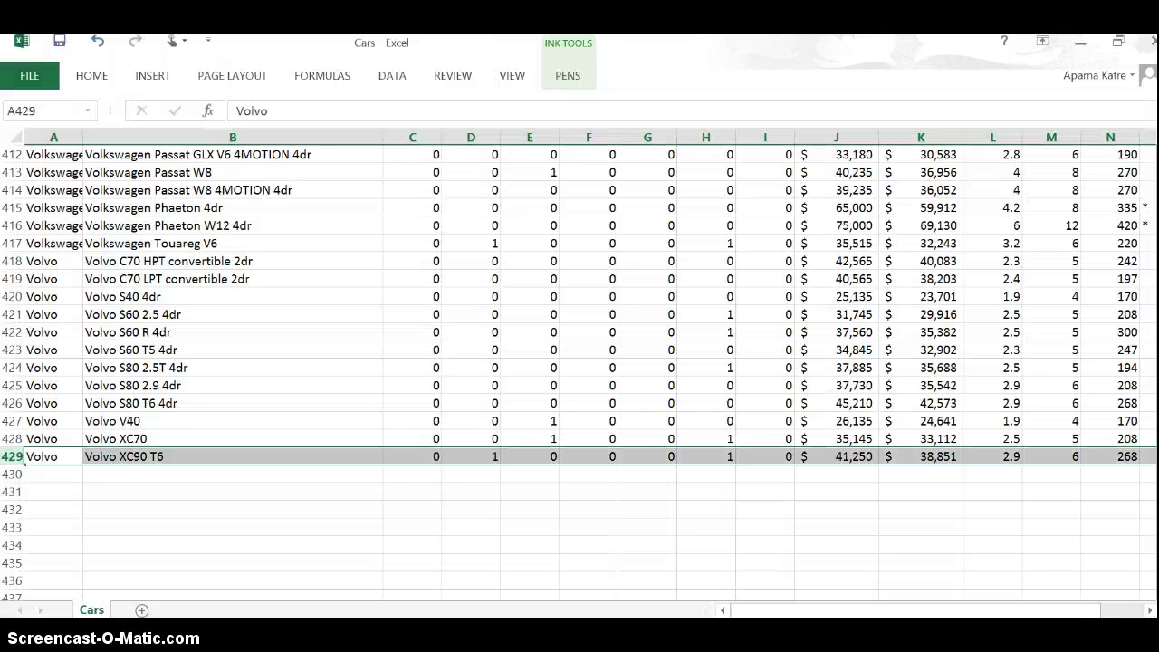
{"action": "scroll", "coordinate": [22, 457], "scroll_direction": "up", "scroll_amount": 20}
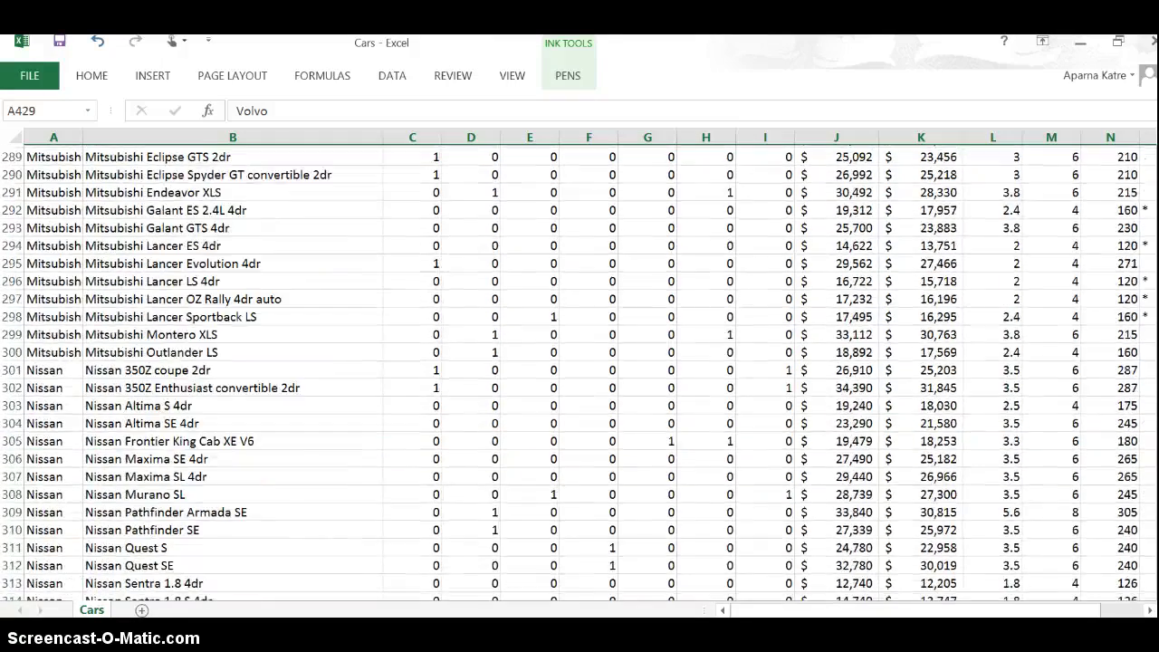
{"action": "scroll", "coordinate": [580, 371], "scroll_direction": "up", "scroll_amount": 20}
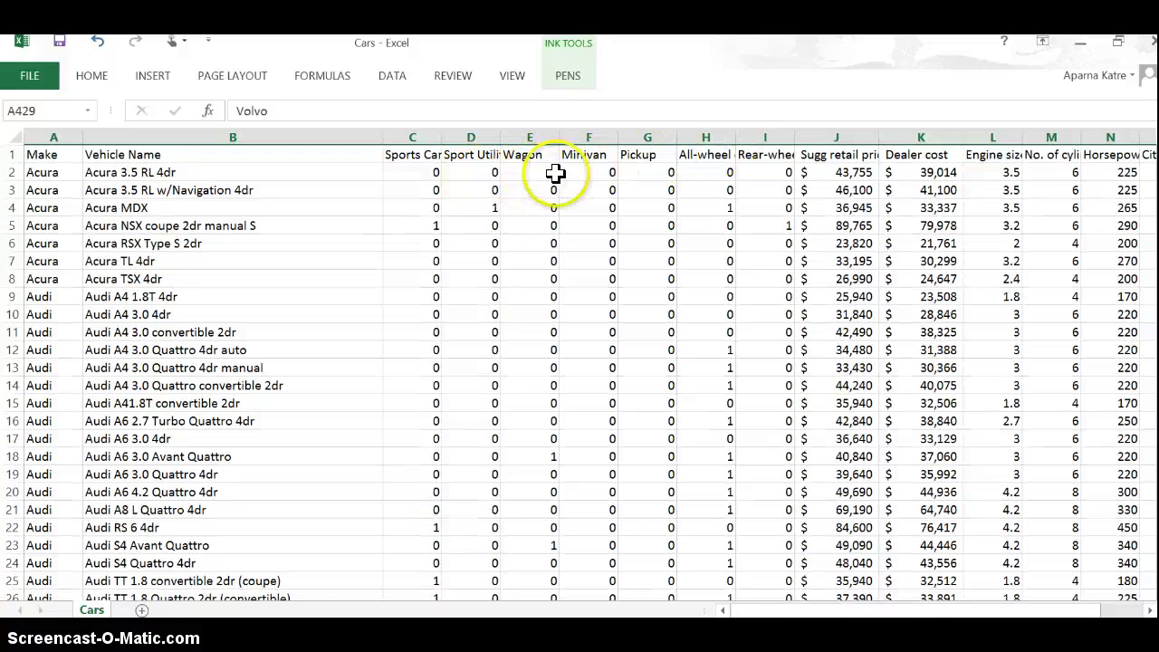
{"action": "left_click", "coordinate": [1047, 160]}
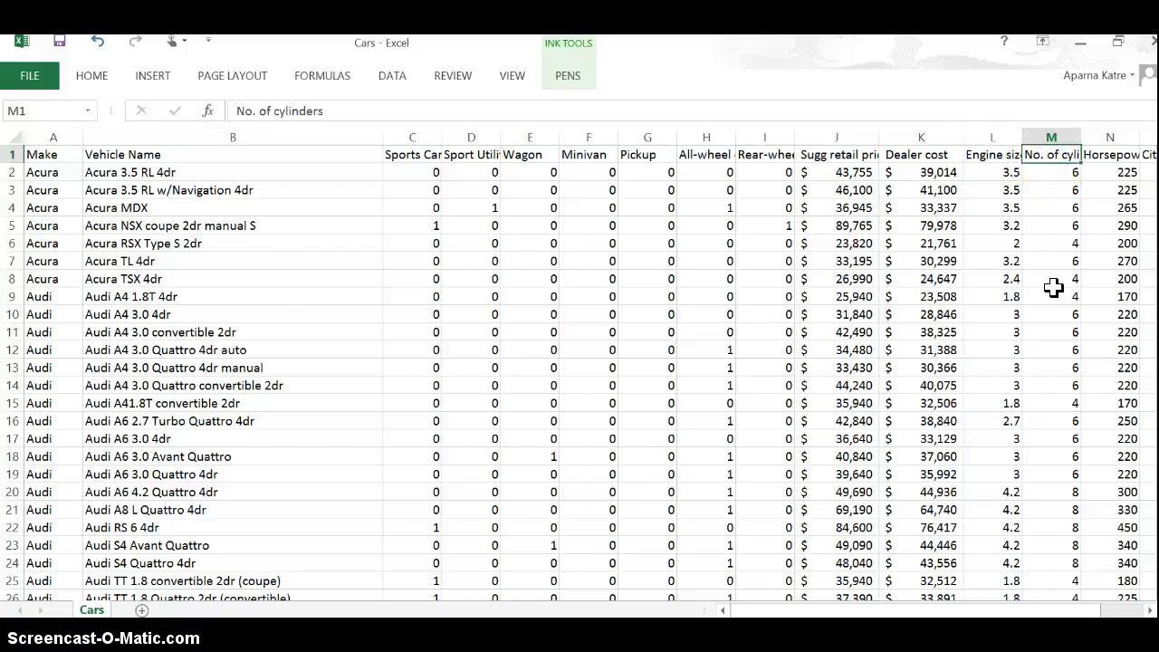
{"action": "scroll", "coordinate": [1054, 287], "scroll_direction": "right", "scroll_amount": 3}
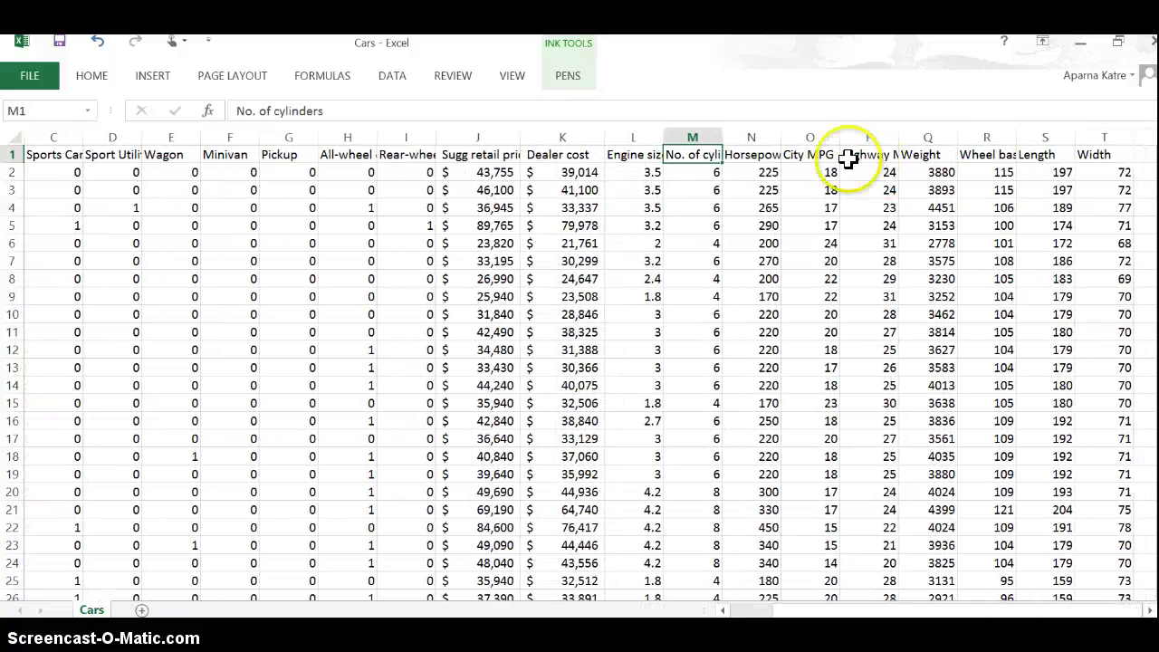
{"action": "left_click", "coordinate": [815, 155]}
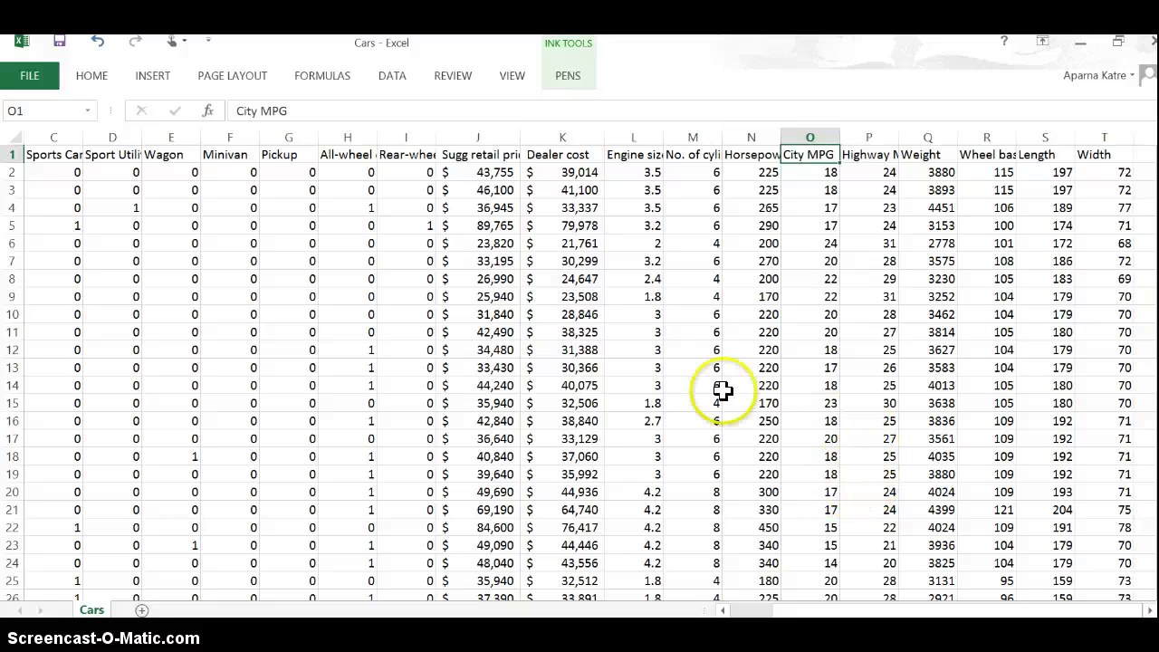
{"action": "left_click", "coordinate": [11, 141]}
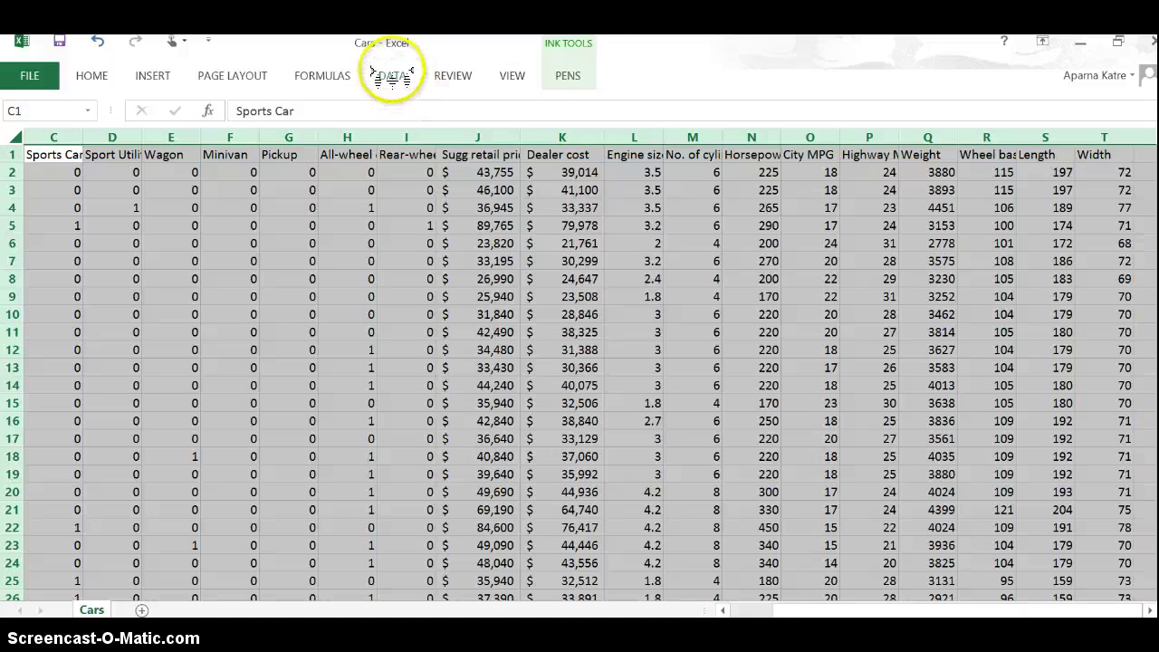
Turn on AutoFilter and filter City MPG to show only the '*' missing values, 14 rows
{"action": "left_click", "coordinate": [393, 82]}
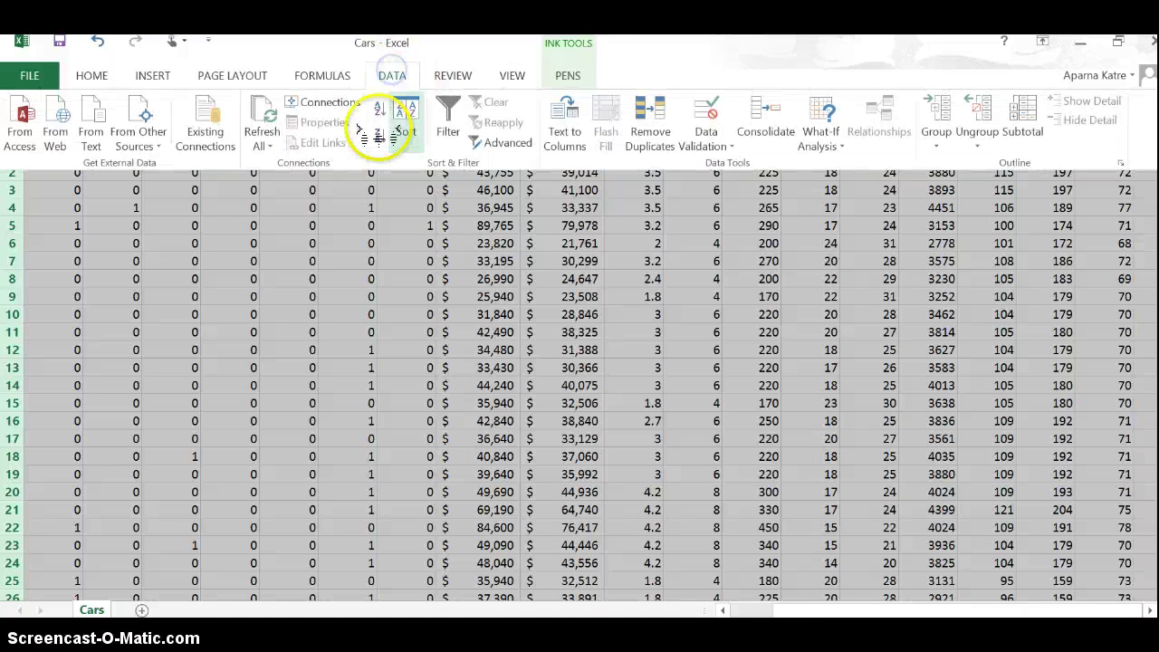
{"action": "left_click", "coordinate": [434, 145]}
{"action": "scroll", "coordinate": [479, 256], "scroll_direction": "right", "scroll_amount": 3}
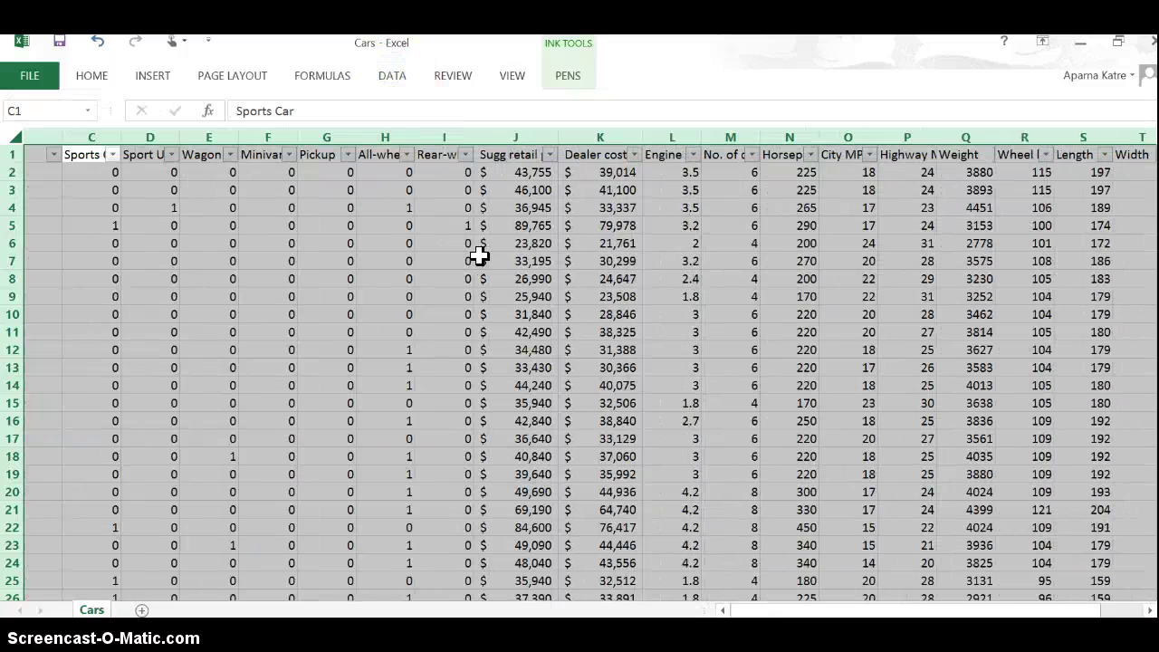
{"action": "left_click", "coordinate": [833, 156]}
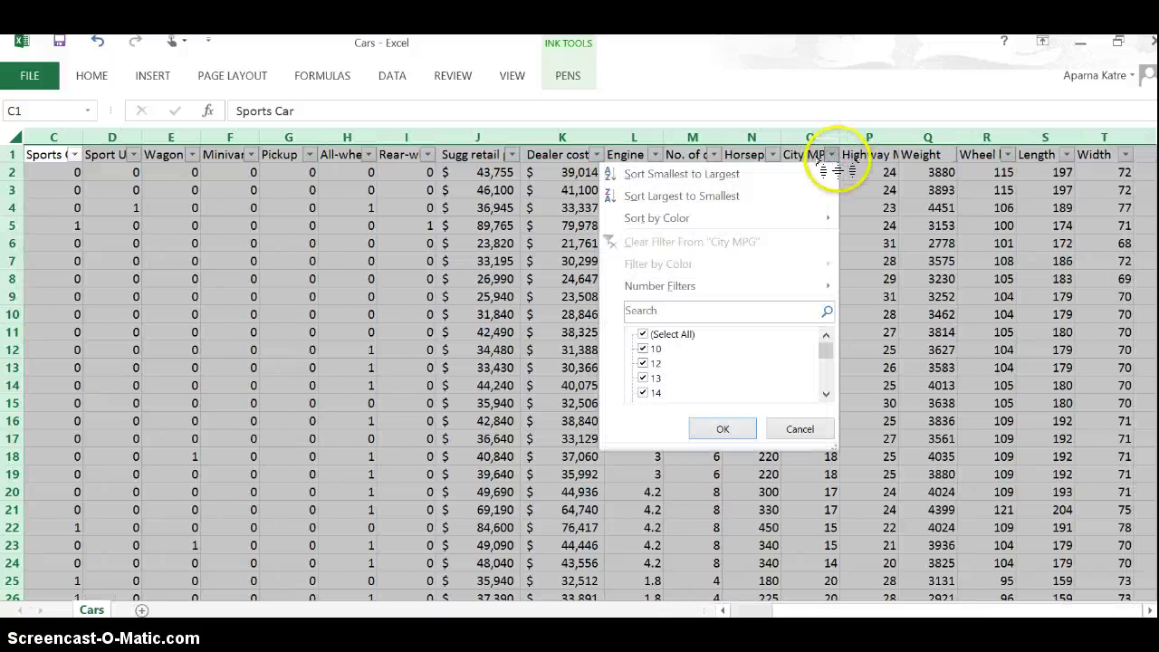
{"action": "left_click", "coordinate": [643, 334]}
{"action": "left_click_drag", "start_coordinate": [825, 350], "coordinate": [828, 400]}
{"action": "left_click", "coordinate": [643, 392]}
{"action": "left_click", "coordinate": [723, 429]}
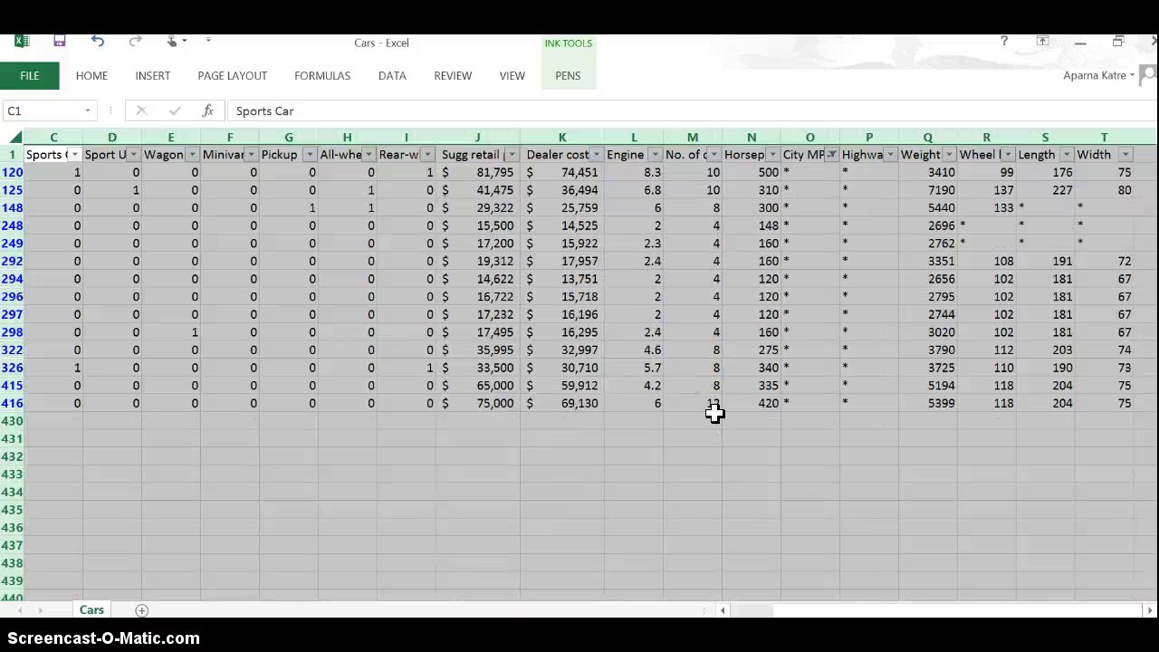
{"action": "scroll", "coordinate": [714, 413], "scroll_direction": "down", "scroll_amount": 3}
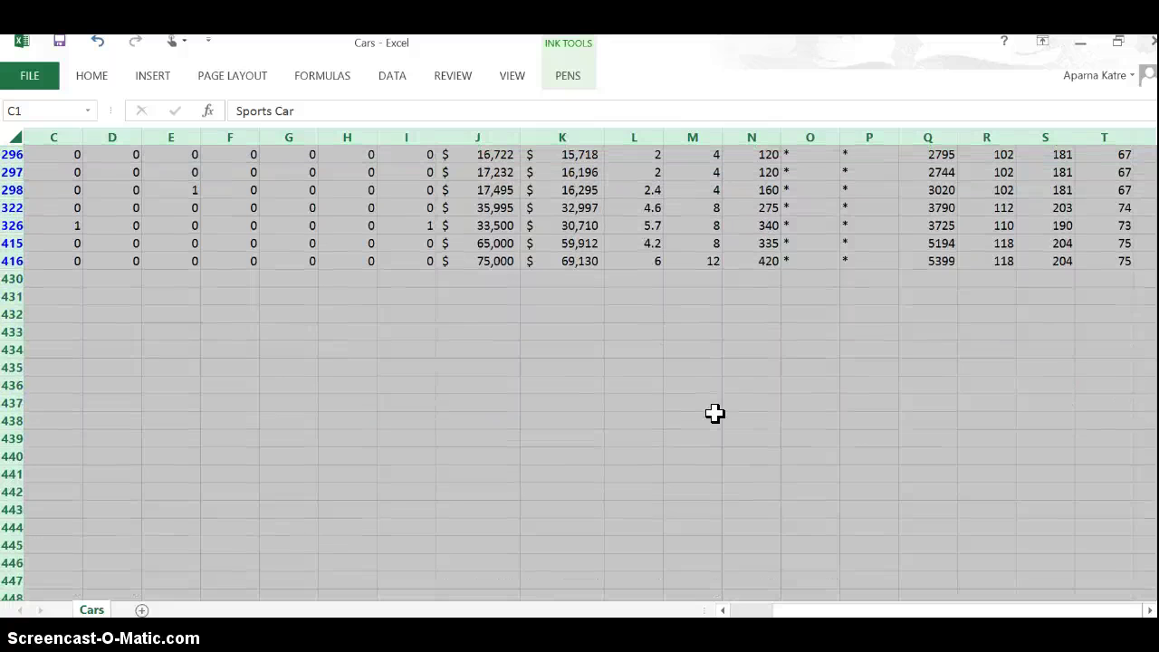
Reapply the City MPG filter so only the '*' missing-value rows remain
{"action": "left_click_drag", "start_coordinate": [535, 424], "coordinate": [556, 414]}
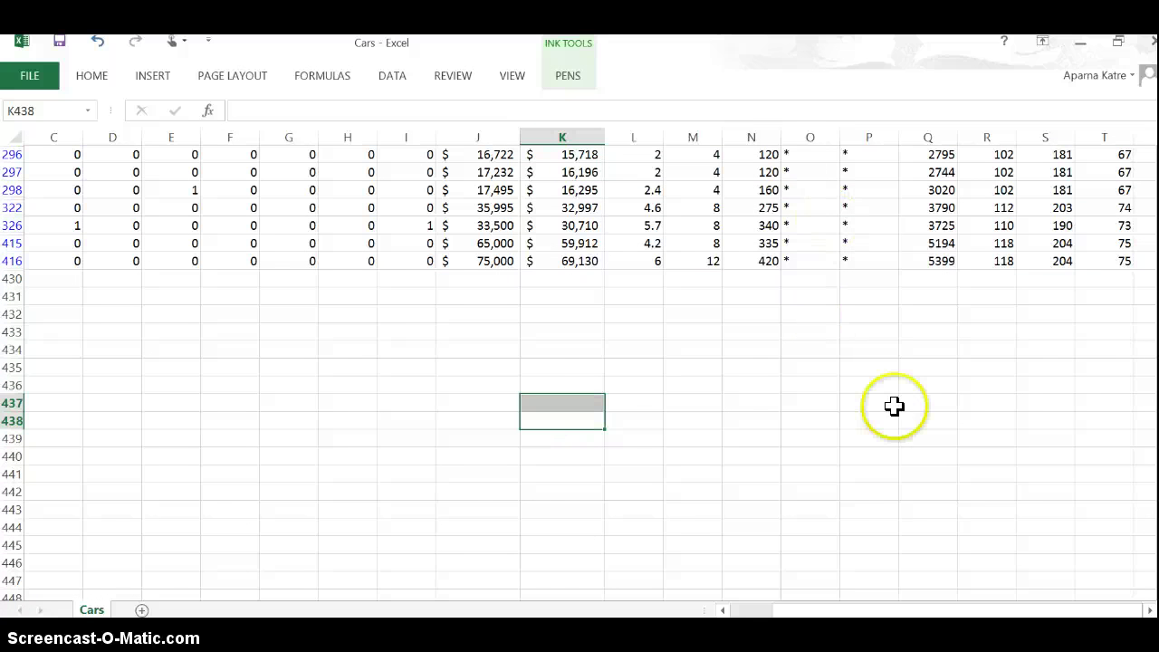
{"action": "scroll", "coordinate": [901, 409], "scroll_direction": "up", "scroll_amount": 3}
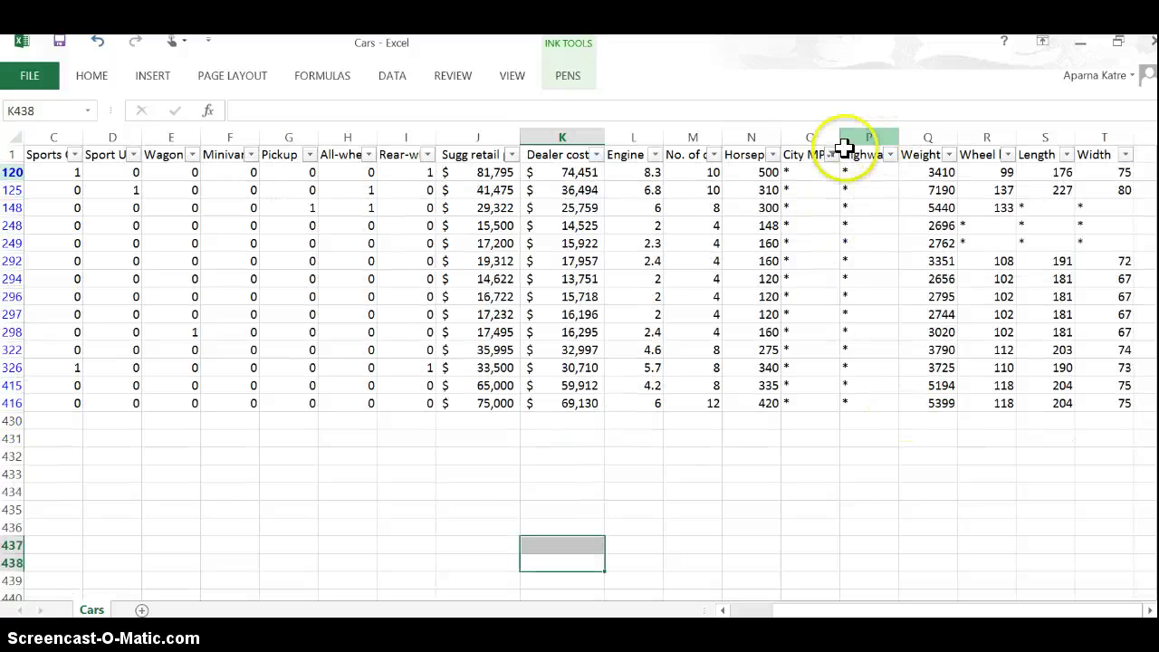
{"action": "left_click", "coordinate": [832, 155]}
{"action": "left_click", "coordinate": [643, 334]}
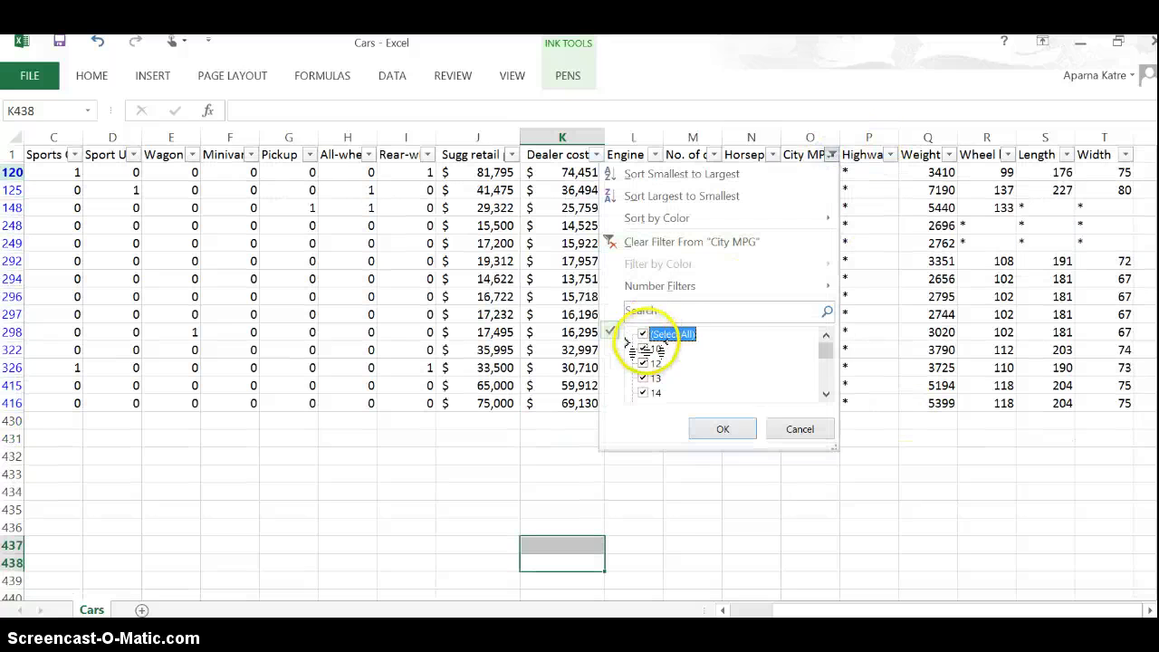
{"action": "left_click", "coordinate": [831, 387]}
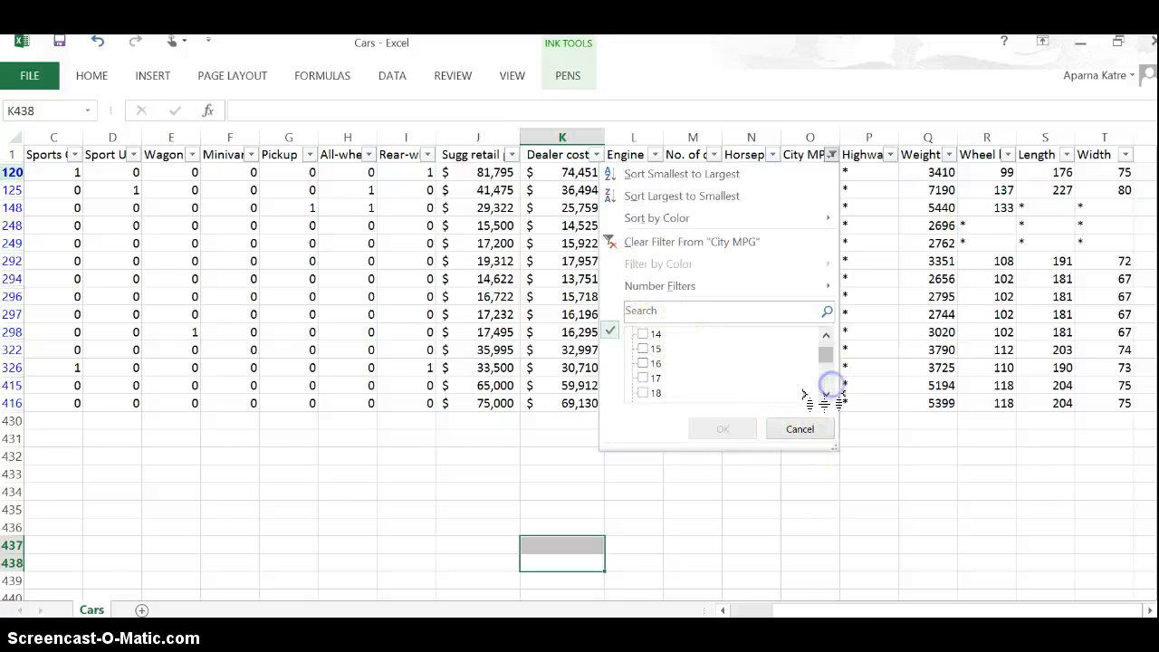
{"action": "left_click", "coordinate": [827, 386]}
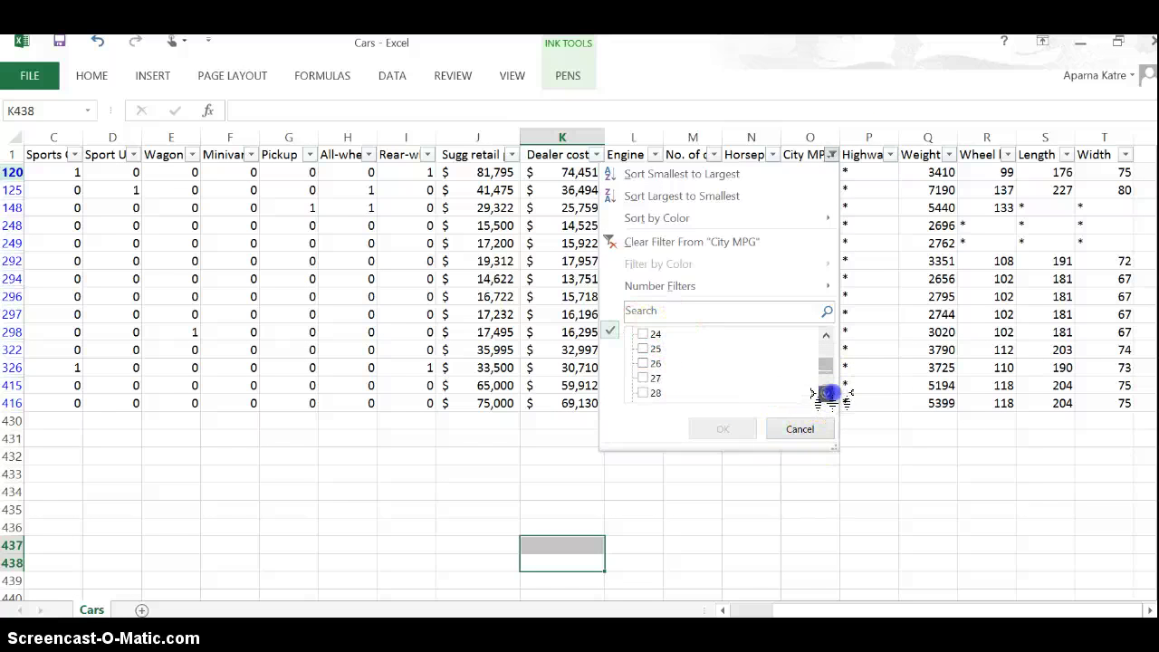
{"action": "left_click", "coordinate": [830, 388]}
{"action": "left_click", "coordinate": [643, 392]}
{"action": "left_click", "coordinate": [723, 429]}
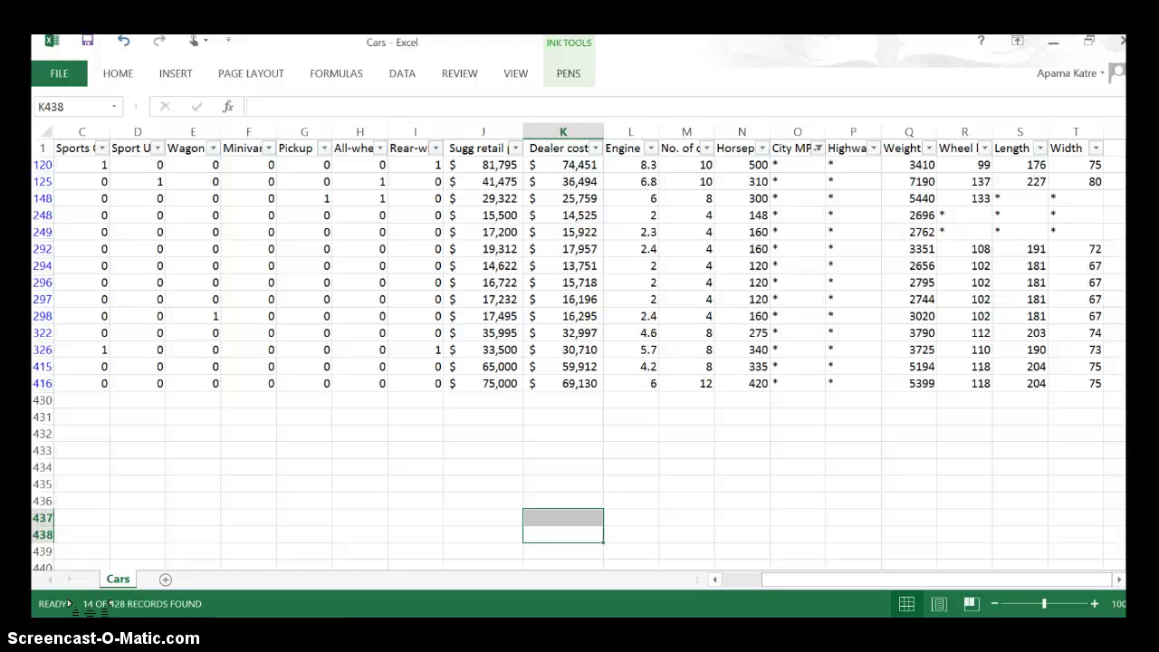
Select the visible City MPG cells O120:O416 to read a count of 14, and check the questions in Word
{"action": "left_click", "coordinate": [743, 416]}
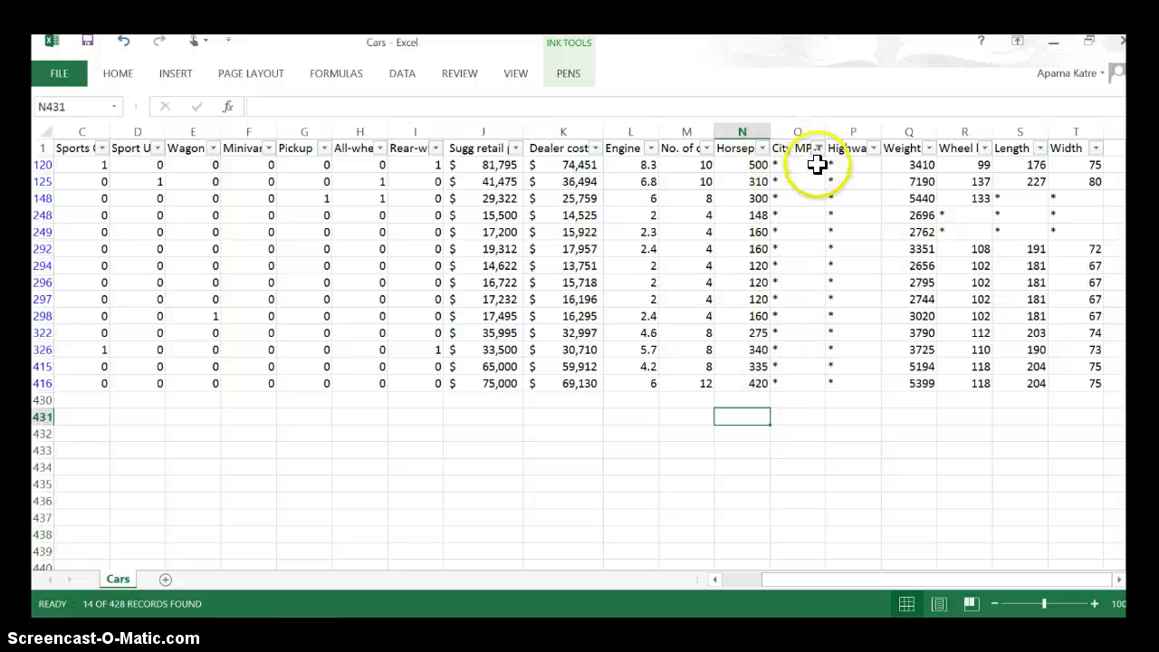
{"action": "left_click_drag", "start_coordinate": [809, 165], "coordinate": [813, 388]}
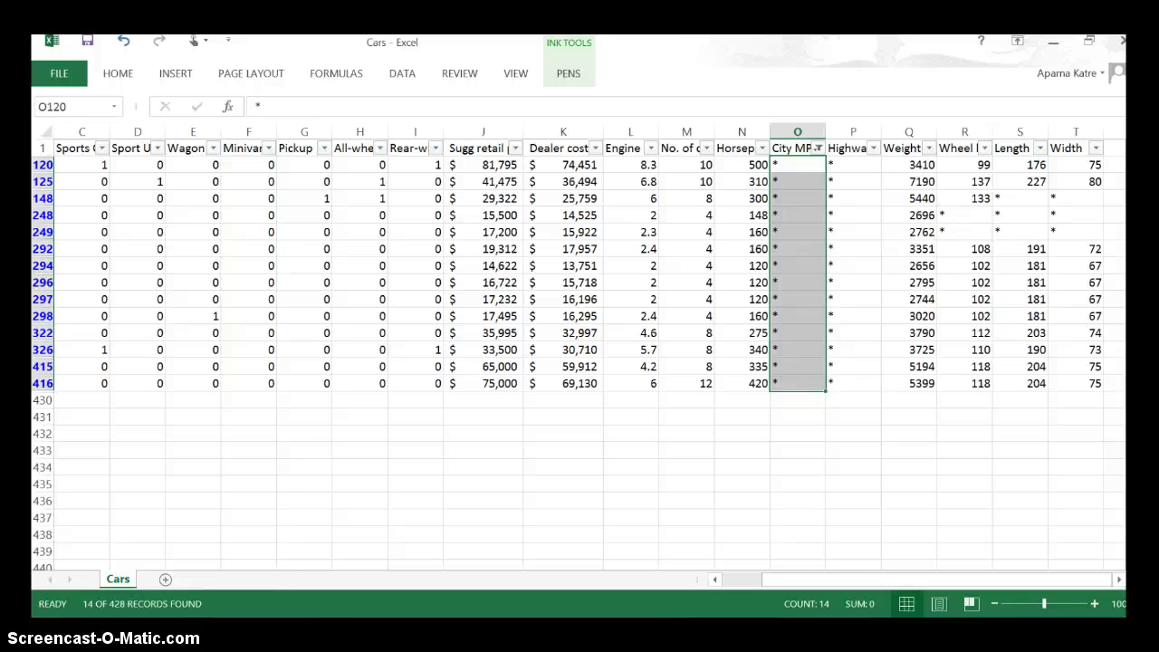
{"action": "key", "text": "alt+Tab"}
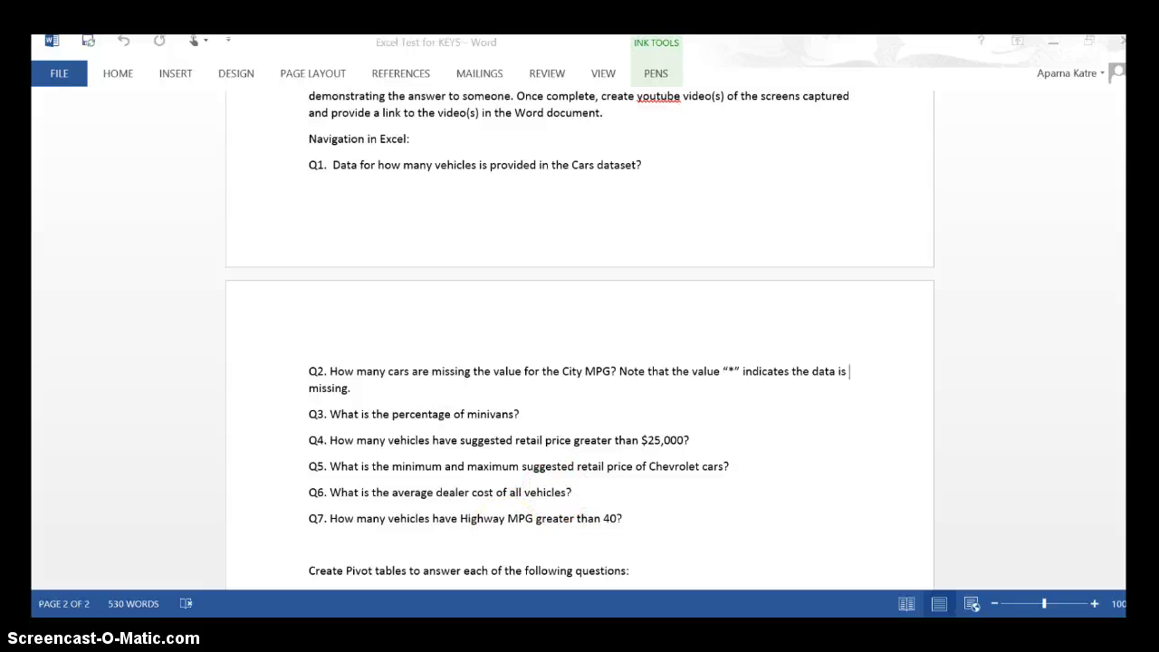
{"action": "key", "text": "alt+Tab"}
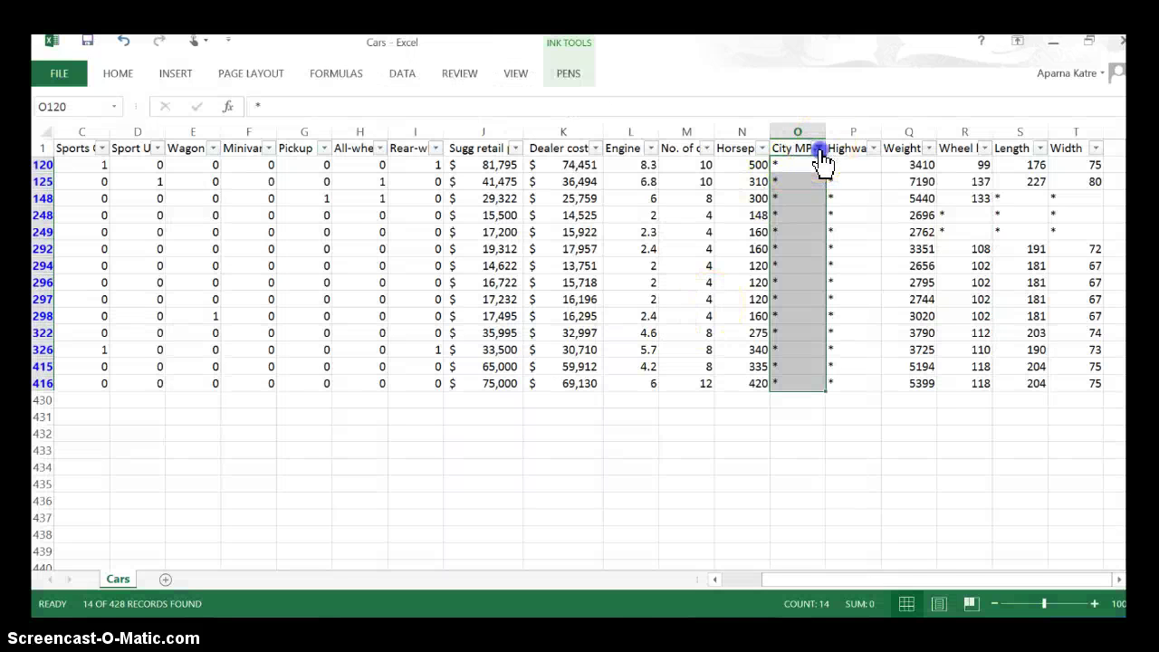
{"action": "left_click", "coordinate": [819, 149]}
Clear the City MPG filter and filter Minivan to 1, showing 20 of 428 cars
{"action": "left_click", "coordinate": [639, 319]}
{"action": "left_click", "coordinate": [709, 409]}
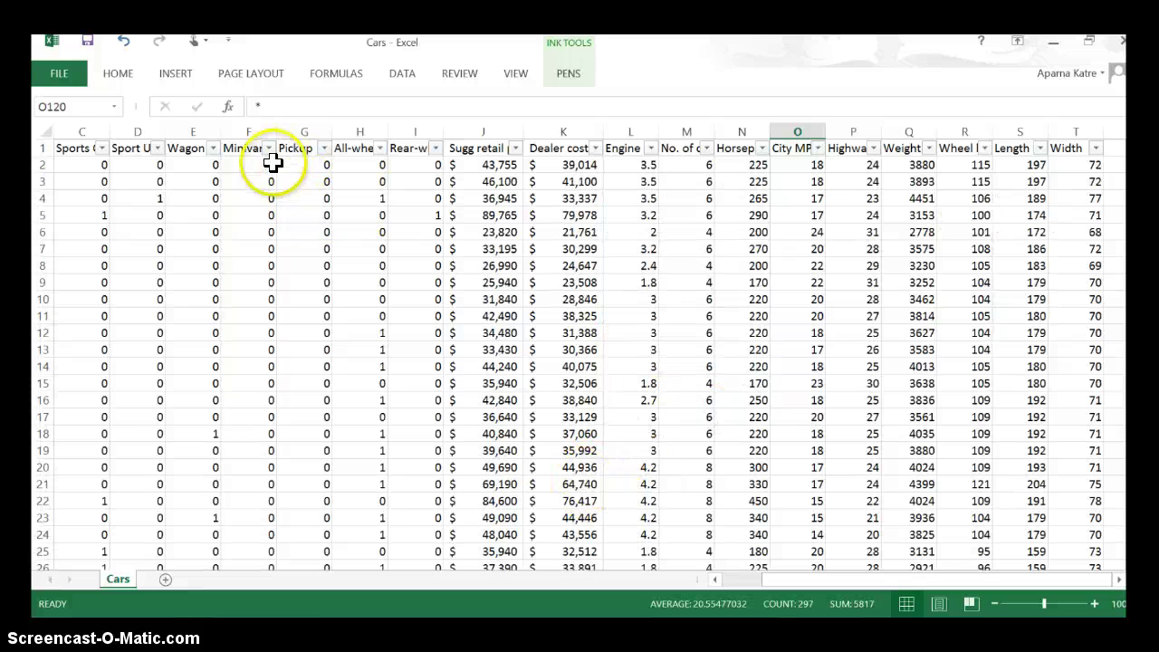
{"action": "left_click", "coordinate": [269, 150]}
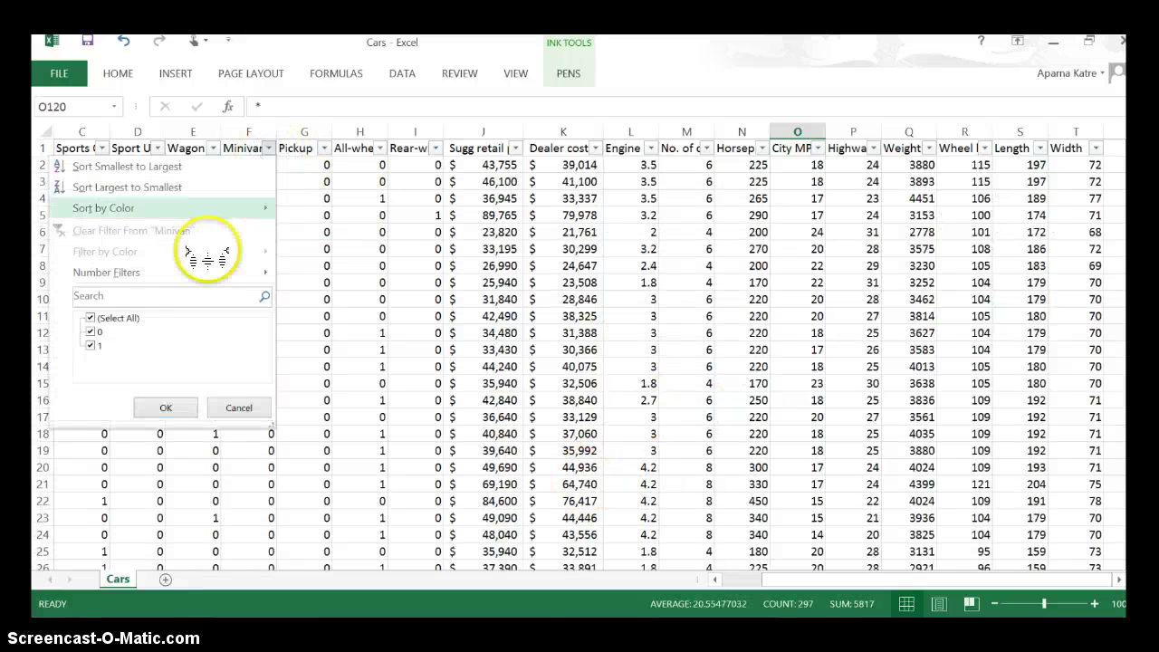
{"action": "left_click", "coordinate": [238, 407]}
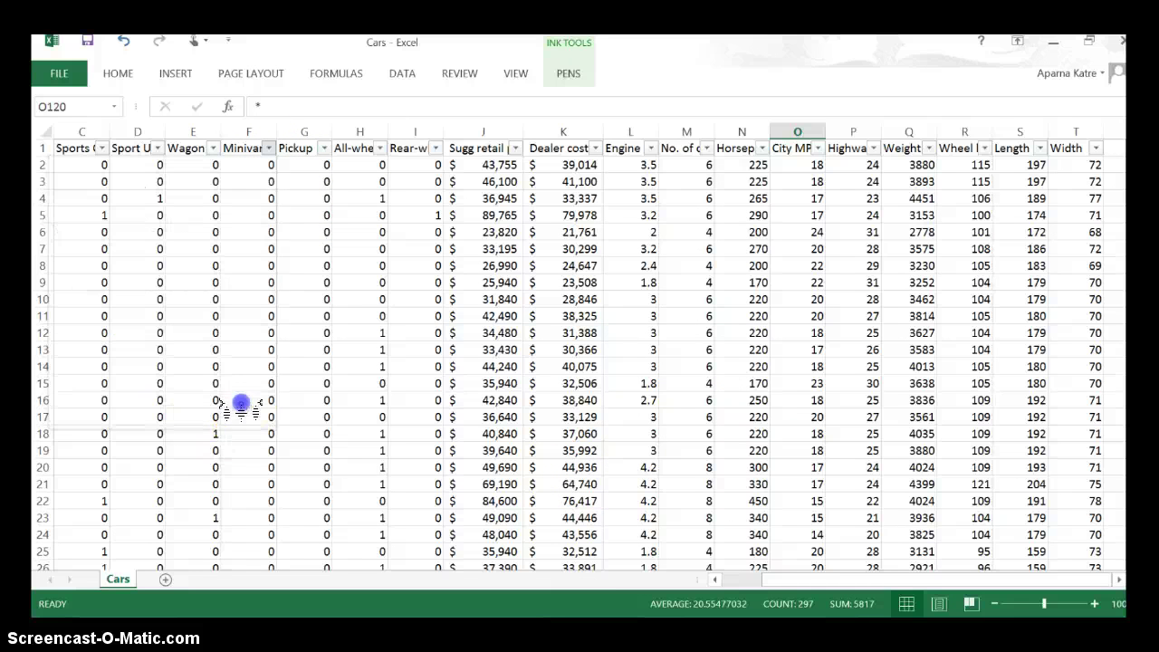
{"action": "left_click", "coordinate": [269, 148]}
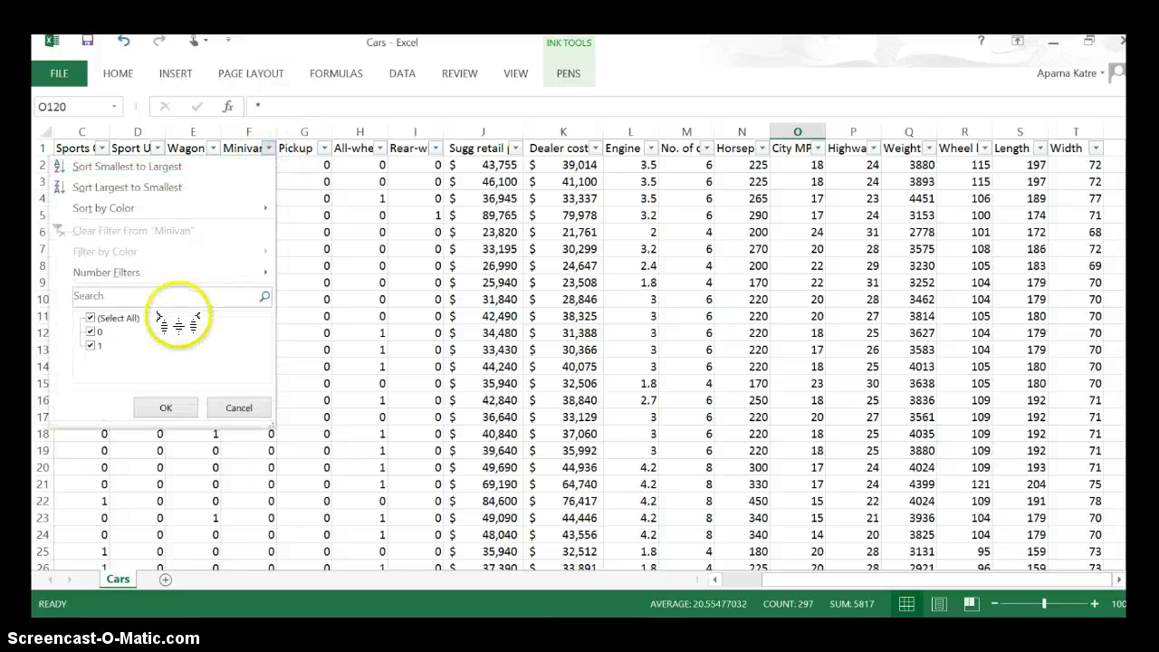
{"action": "left_click", "coordinate": [89, 333]}
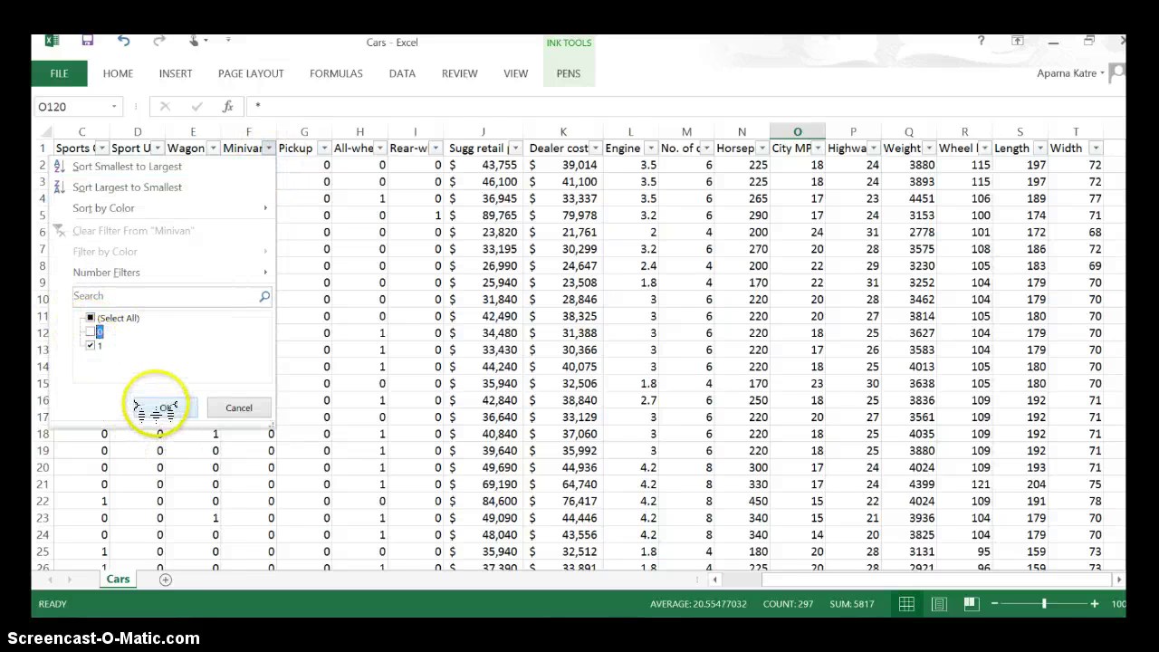
{"action": "left_click", "coordinate": [161, 408]}
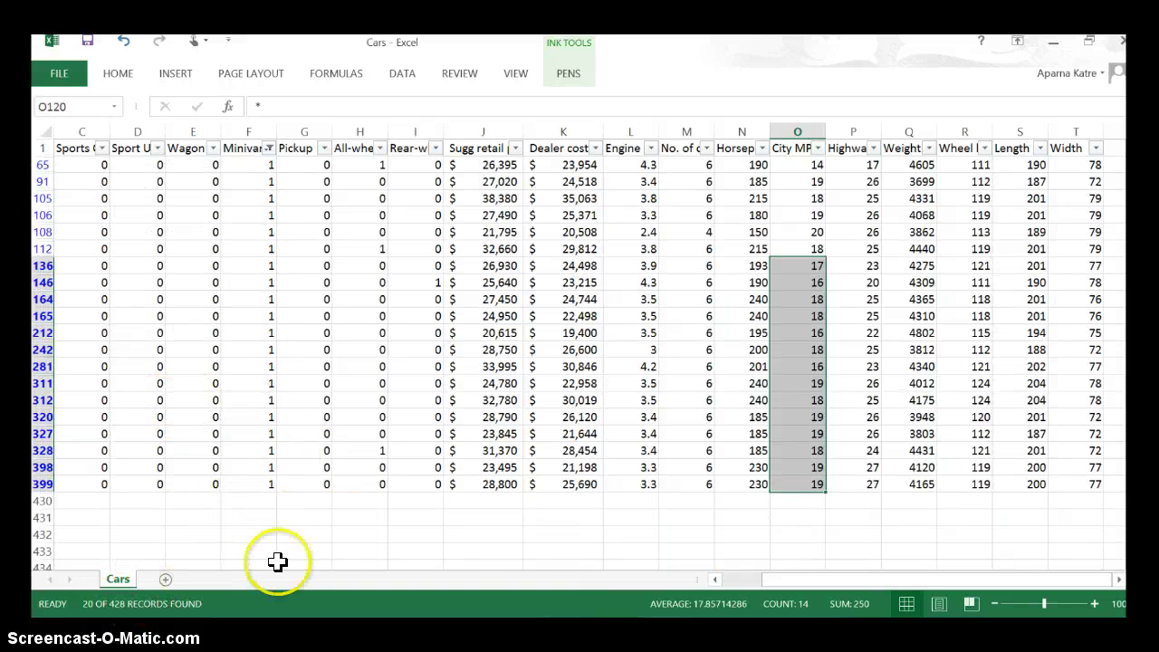
Enter =20/428 in cell J432 and apply Percent Style so it shows 5%
{"action": "left_click", "coordinate": [485, 535]}
{"action": "type", "text": "=20/428"}
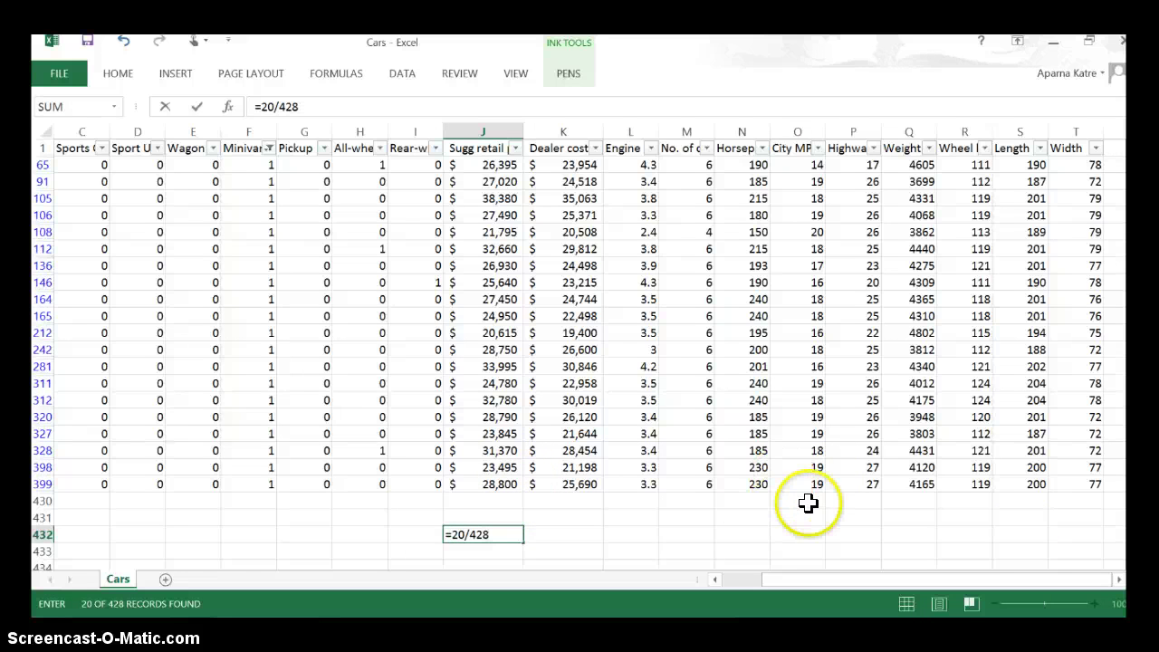
{"action": "key", "text": "Return"}
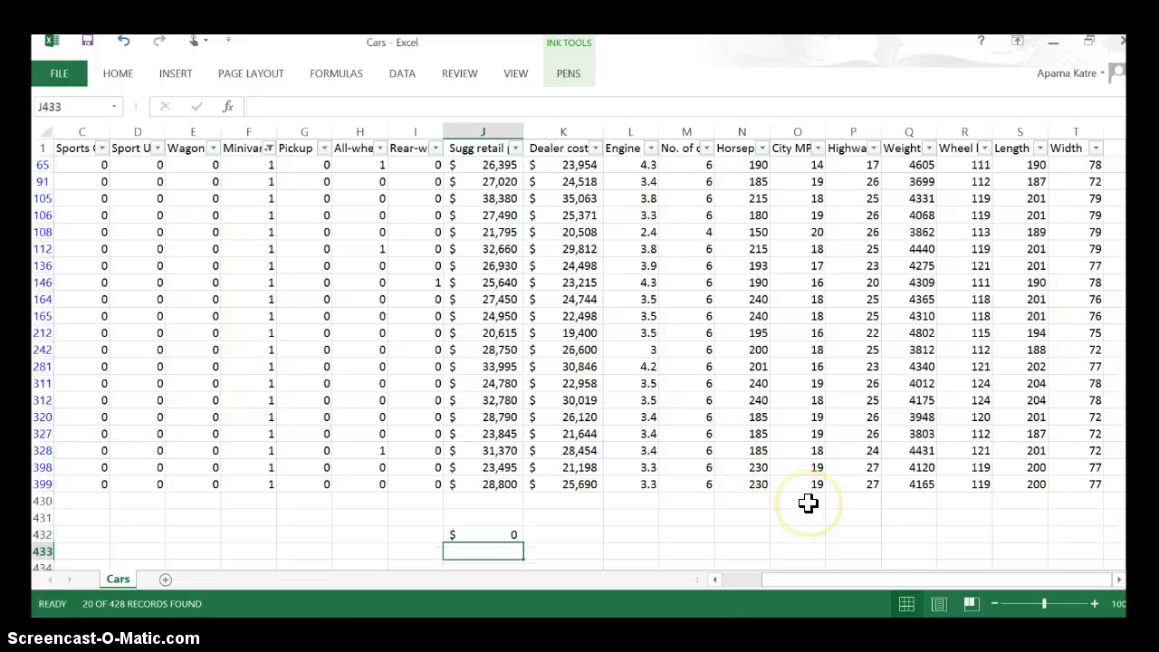
{"action": "key", "text": "Up"}
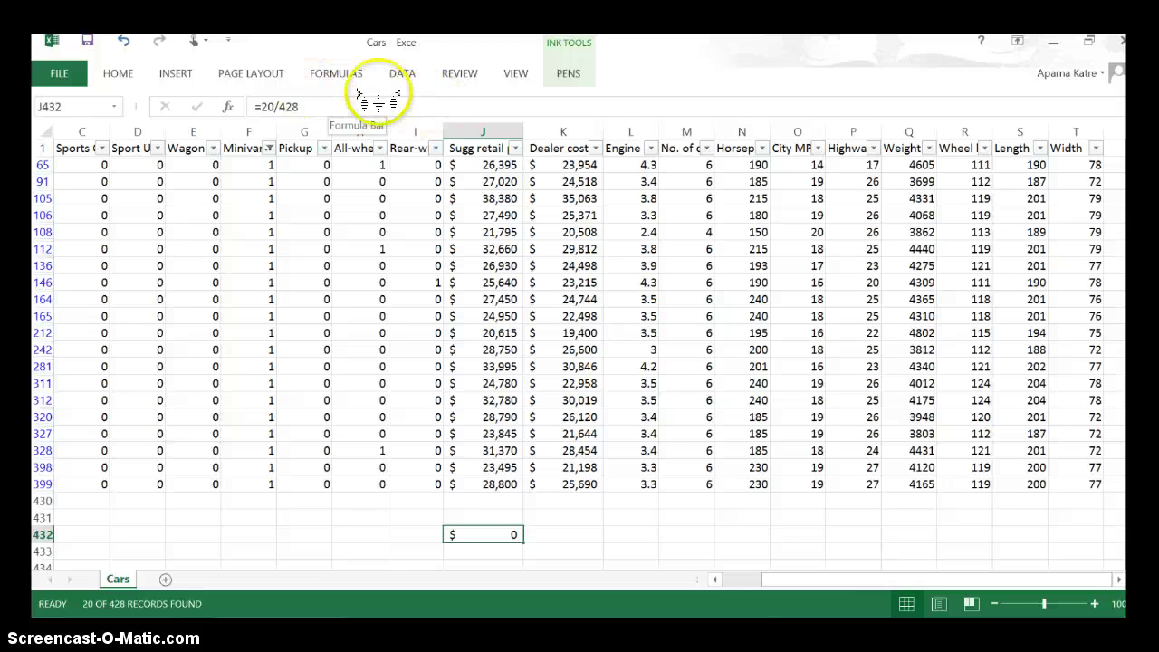
{"action": "left_click", "coordinate": [116, 74]}
{"action": "left_click", "coordinate": [556, 130]}
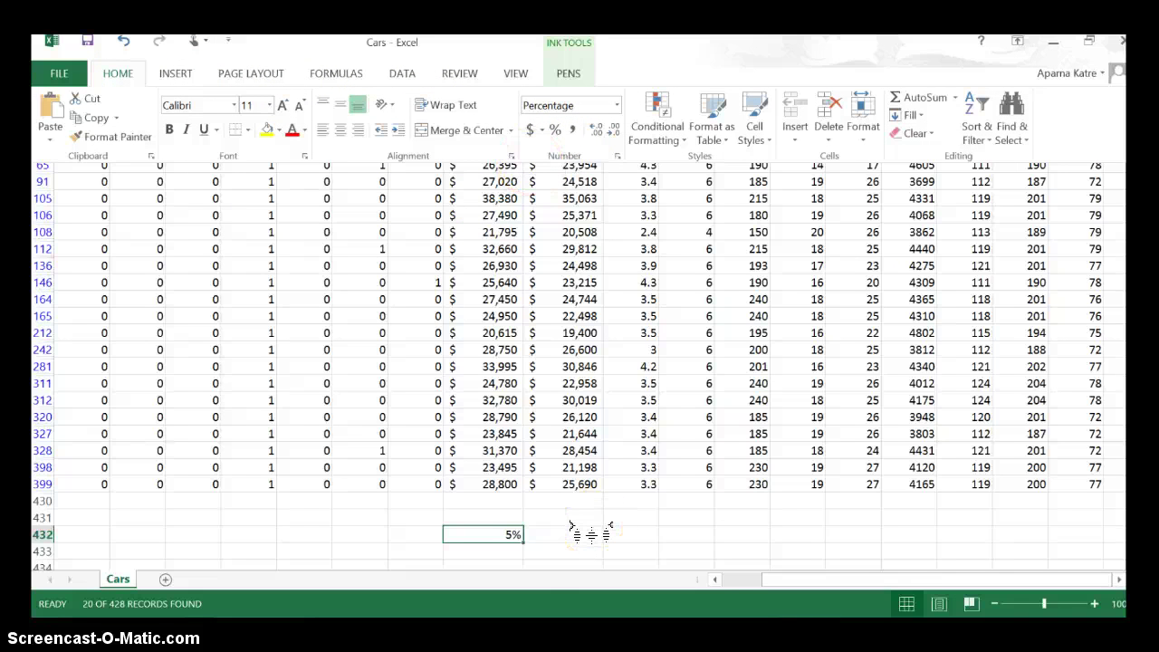